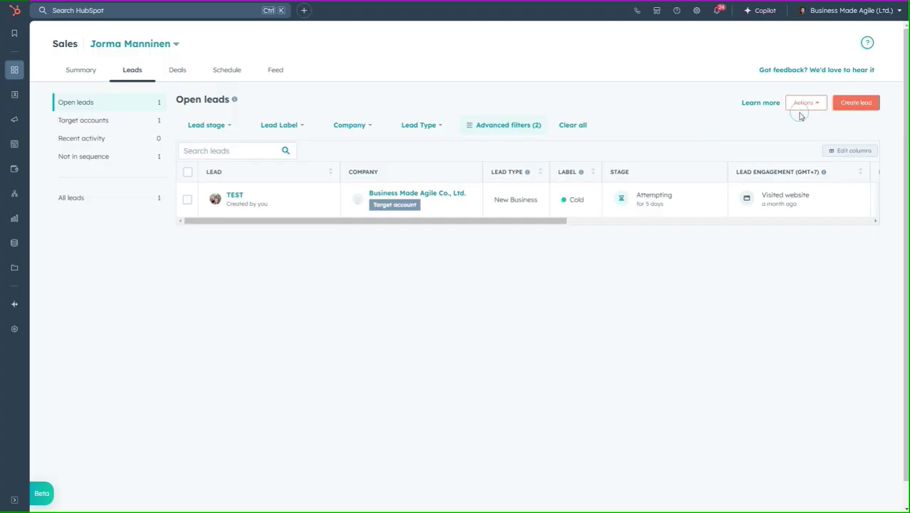
Open the lead settings from the Open leads page and look over the lead setup options.
left_click(818, 104)
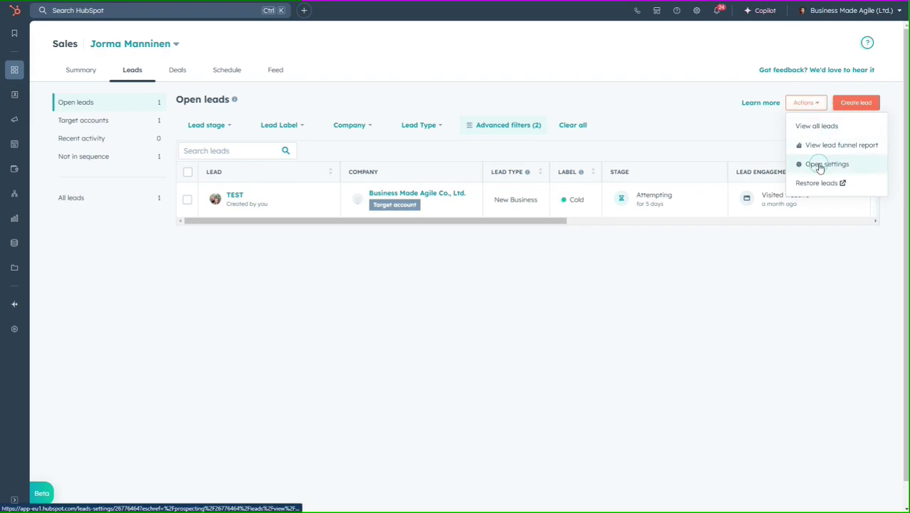
left_click(697, 14)
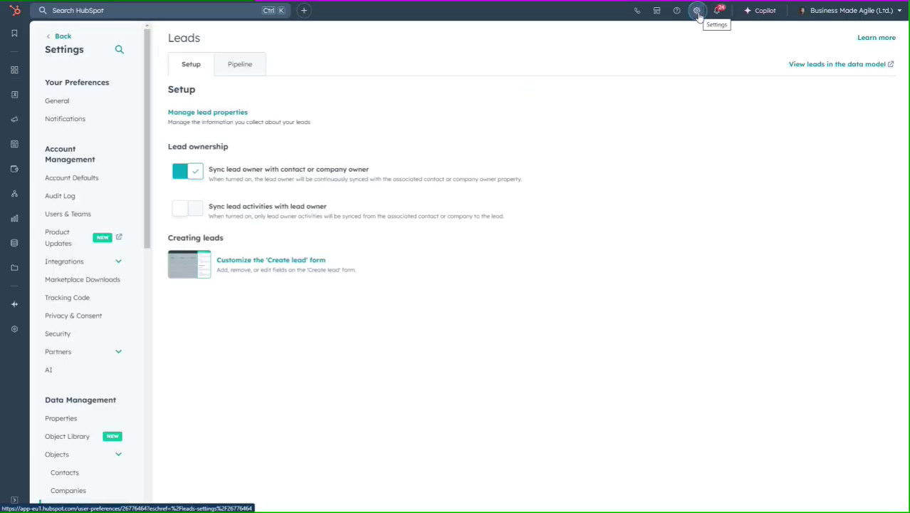
scroll(94, 169, "down", 3)
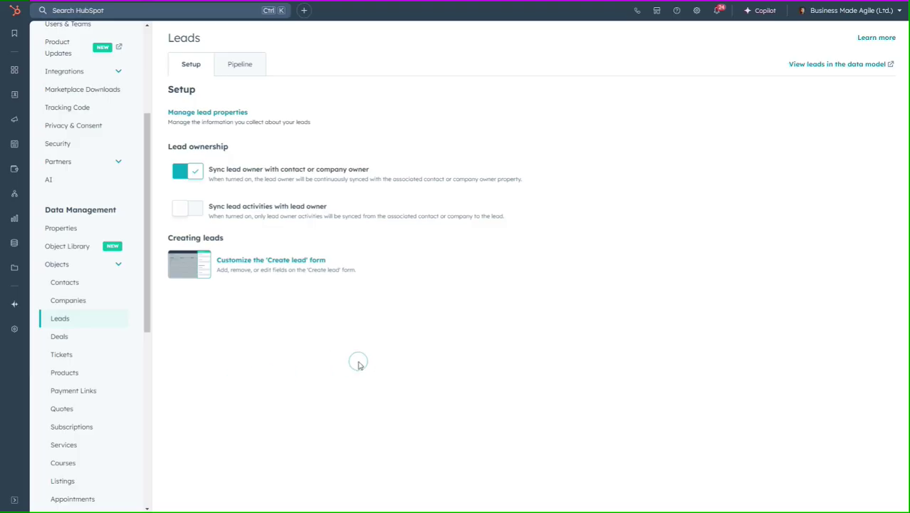
Open the lead properties management page and look through the list of existing properties.
left_click(215, 116)
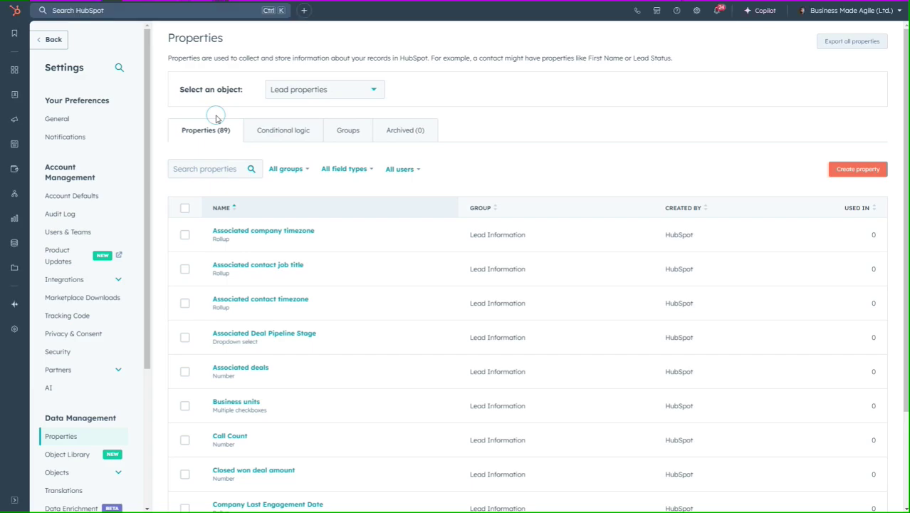
scroll(183, 162, "down", 2)
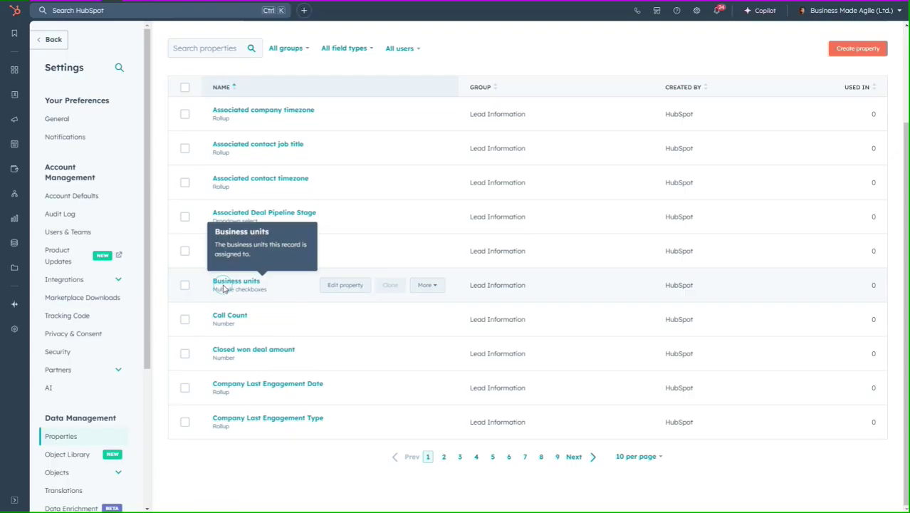
scroll(223, 287, "up", 2)
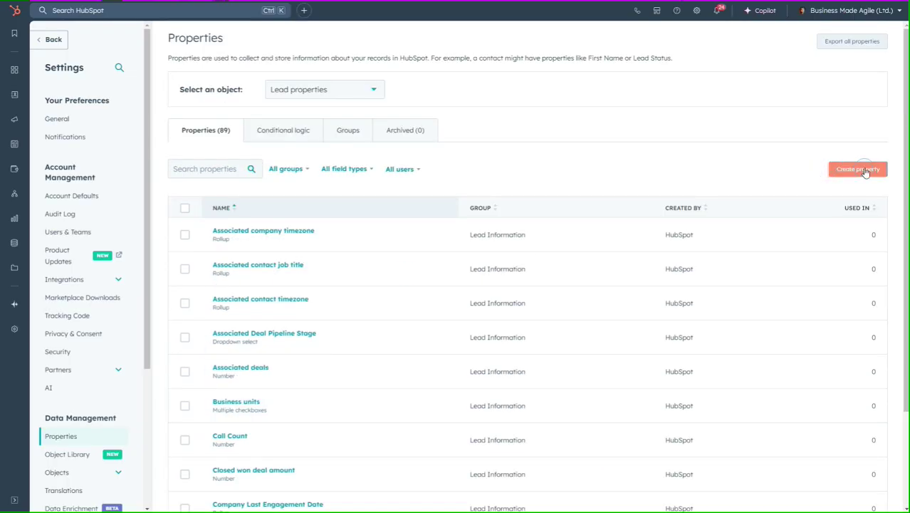
Open the form for a new lead property, view the available property groups, and return without creating it.
left_click(862, 169)
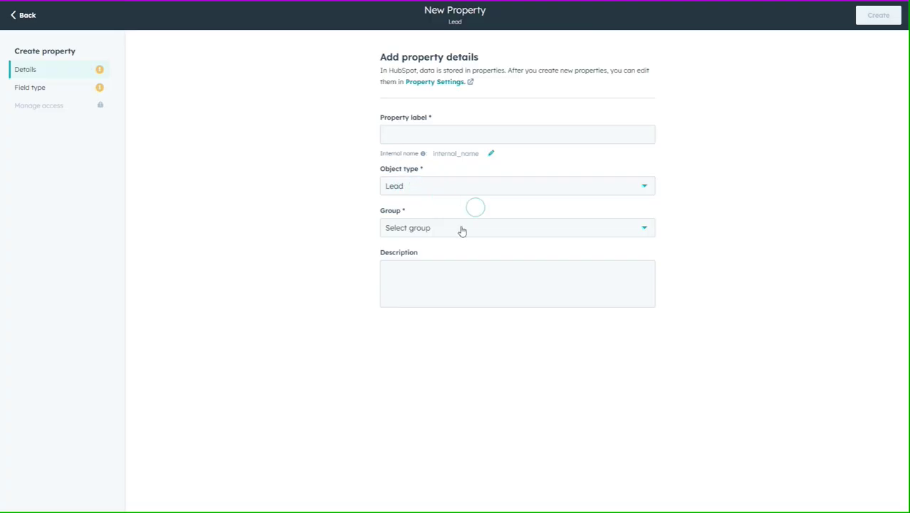
left_click(641, 229)
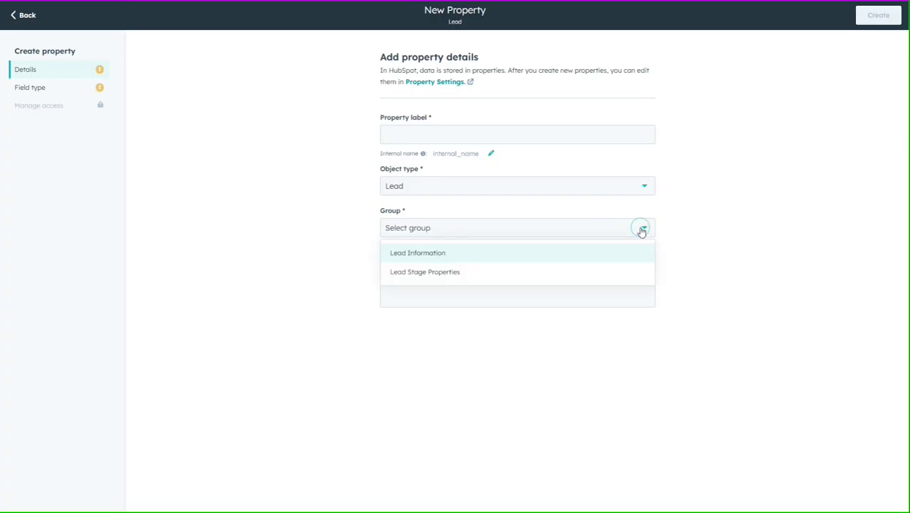
left_click(685, 217)
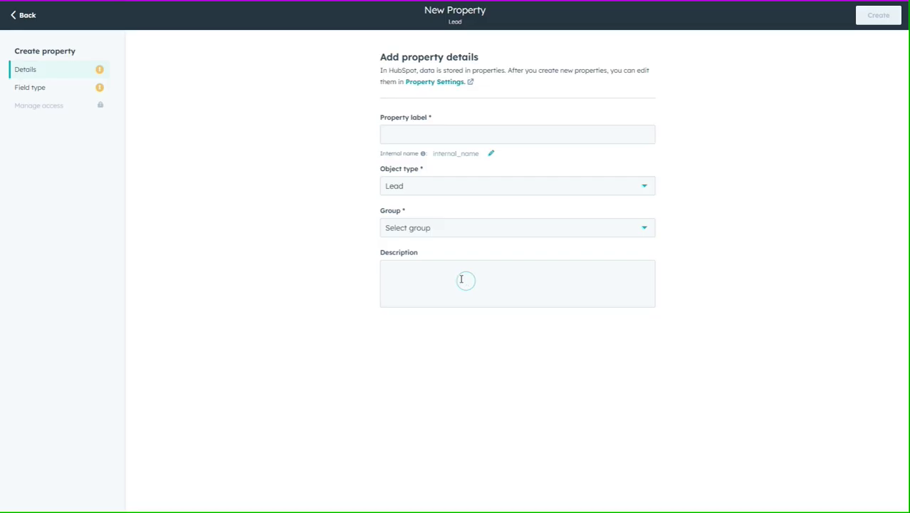
left_click(22, 16)
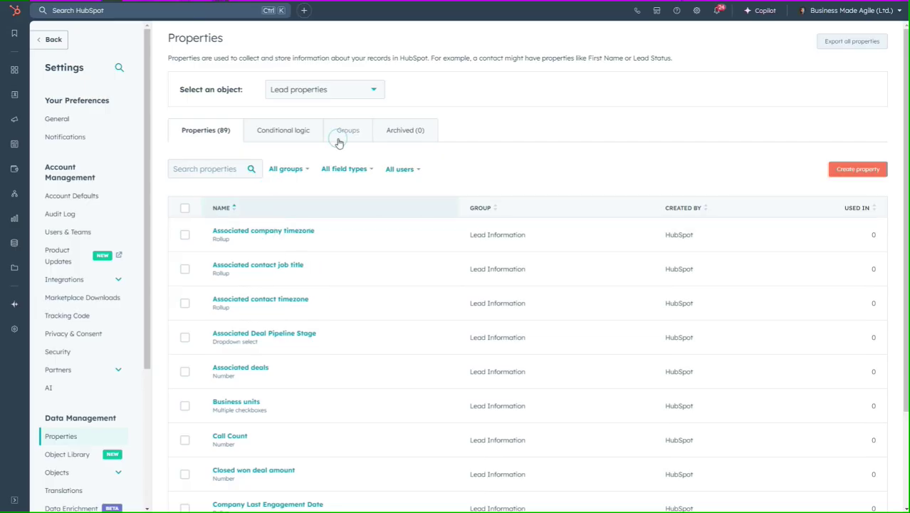
Leave the properties list and reopen the lead settings from the Open leads page.
left_click(53, 41)
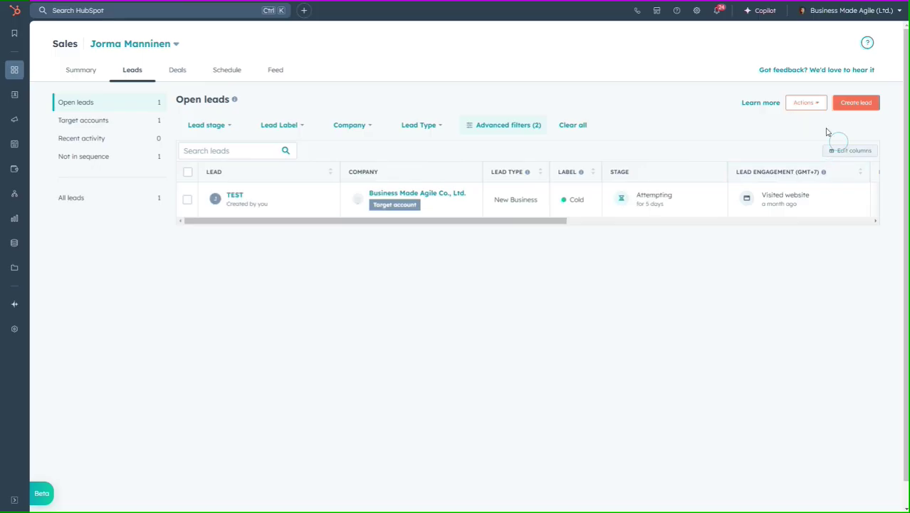
left_click(817, 101)
left_click(822, 165)
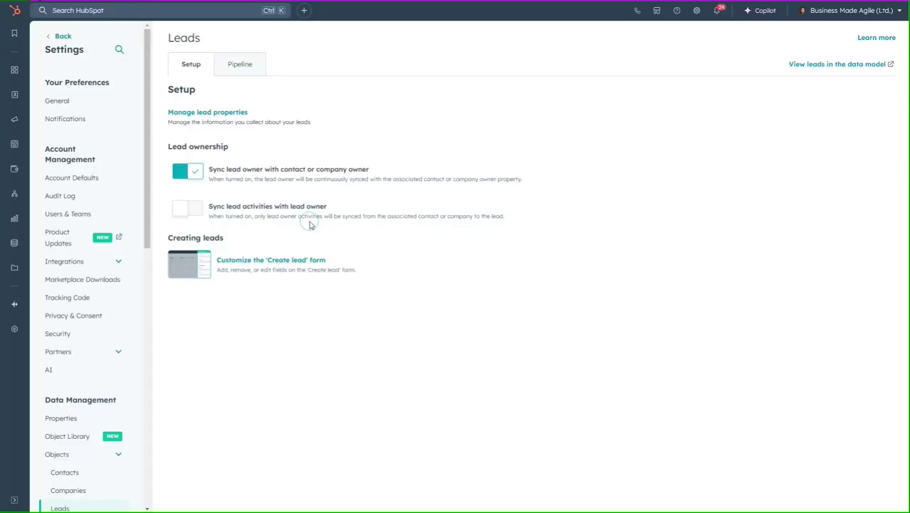
Try adding the Disqualification Reason property from Lead Information to the 'Create lead' form.
left_click(244, 265)
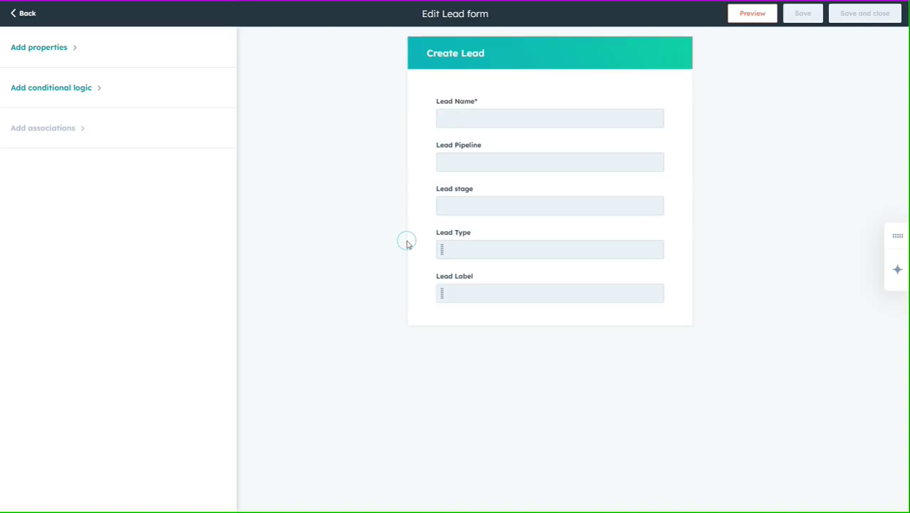
mouse_move(449, 119)
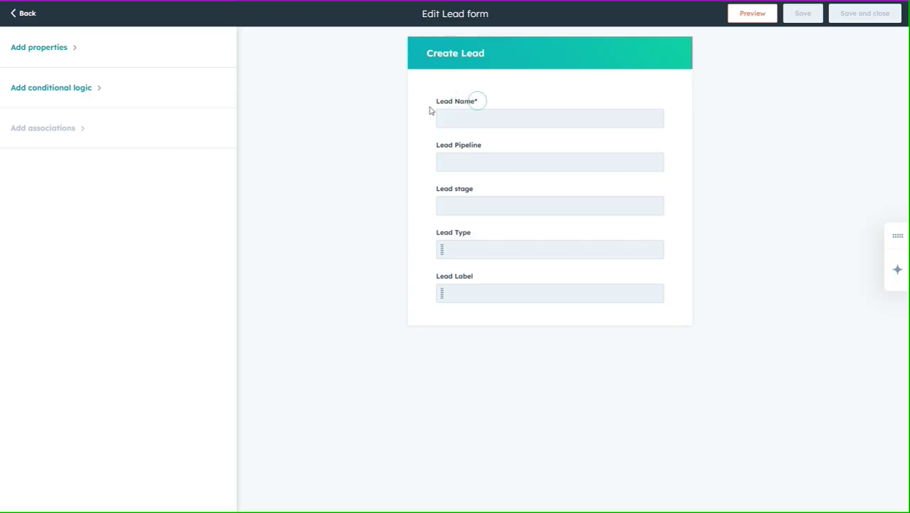
left_click(64, 47)
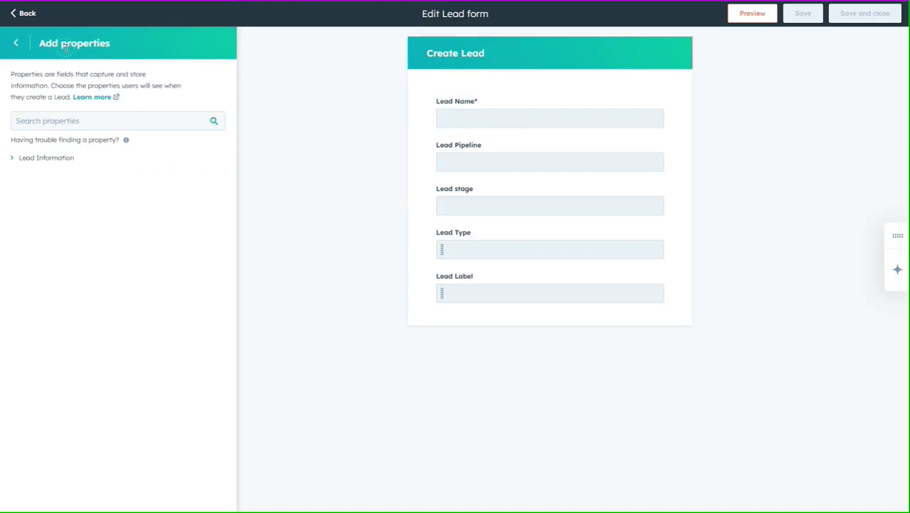
left_click(14, 159)
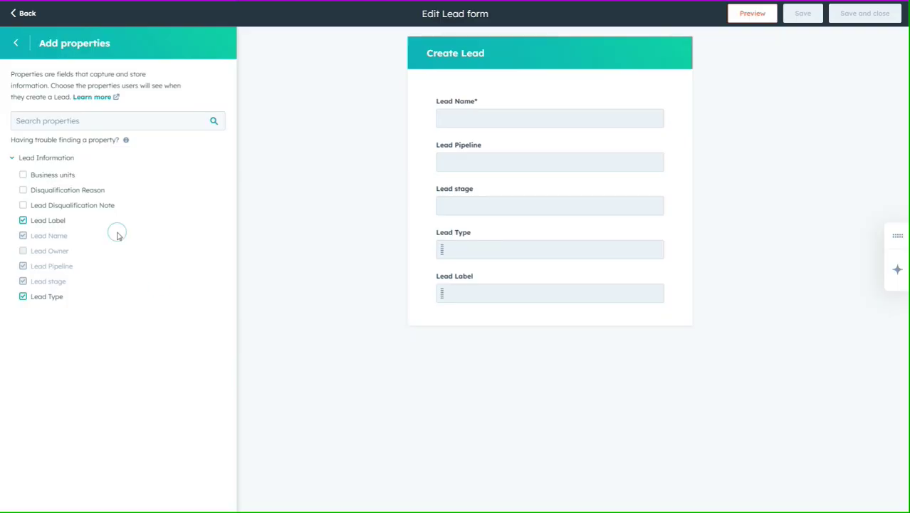
left_click(45, 191)
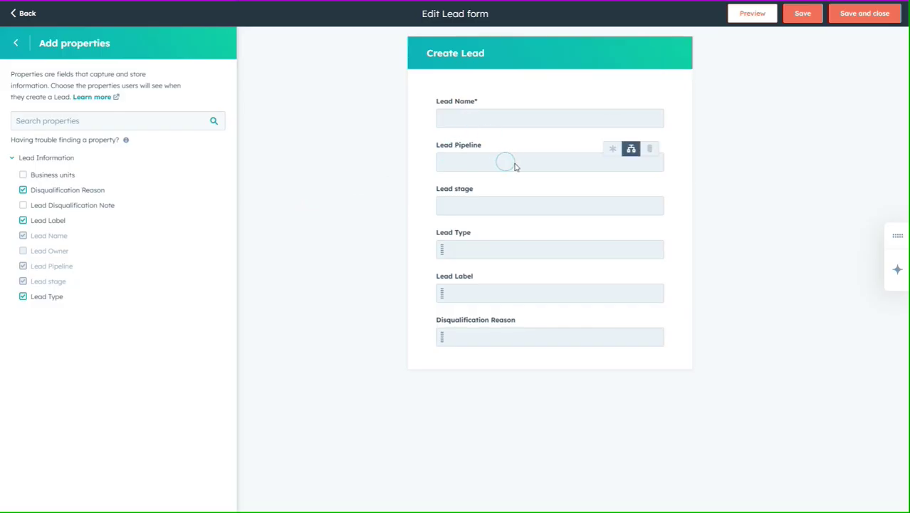
View the 'Create lead' form's conditional logic options and leave the form editor without saving.
mouse_move(612, 149)
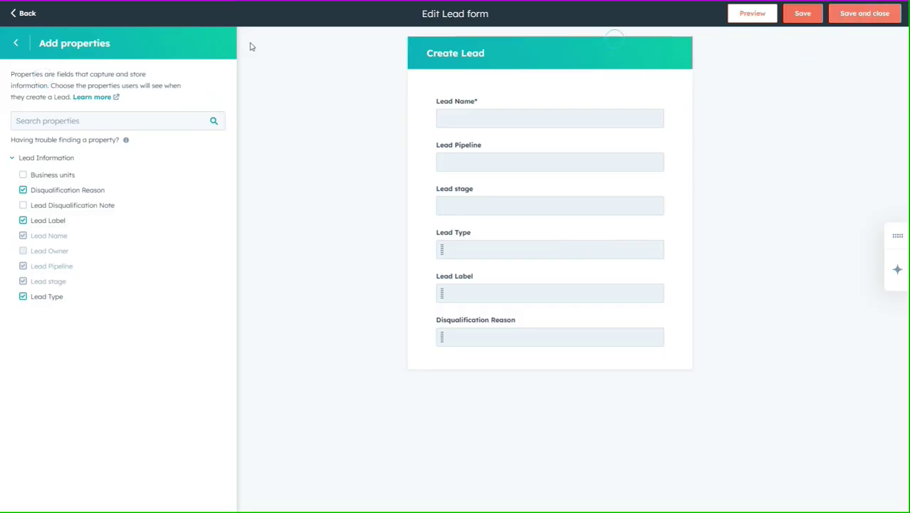
left_click(15, 43)
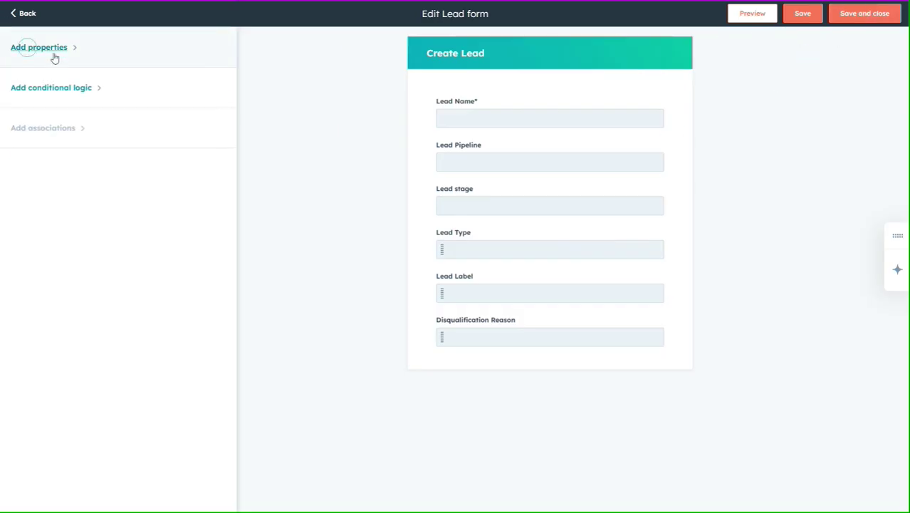
left_click(64, 88)
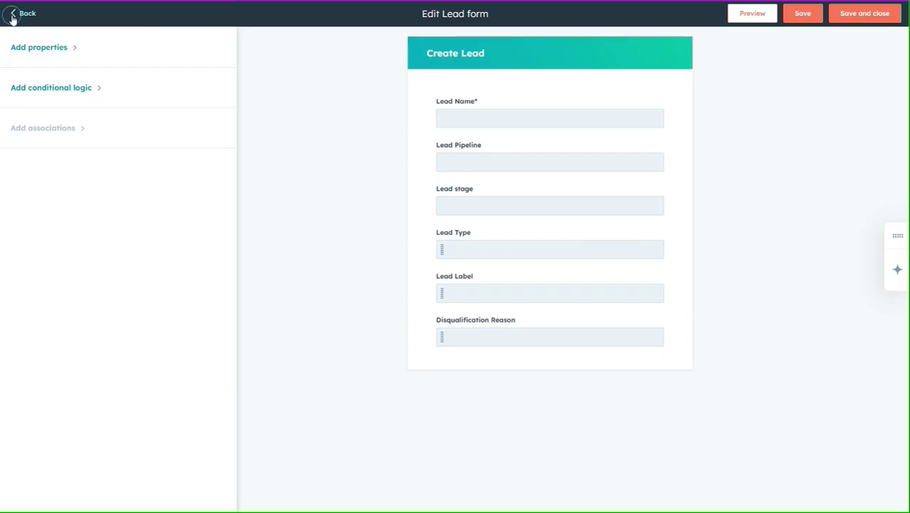
left_click(47, 90)
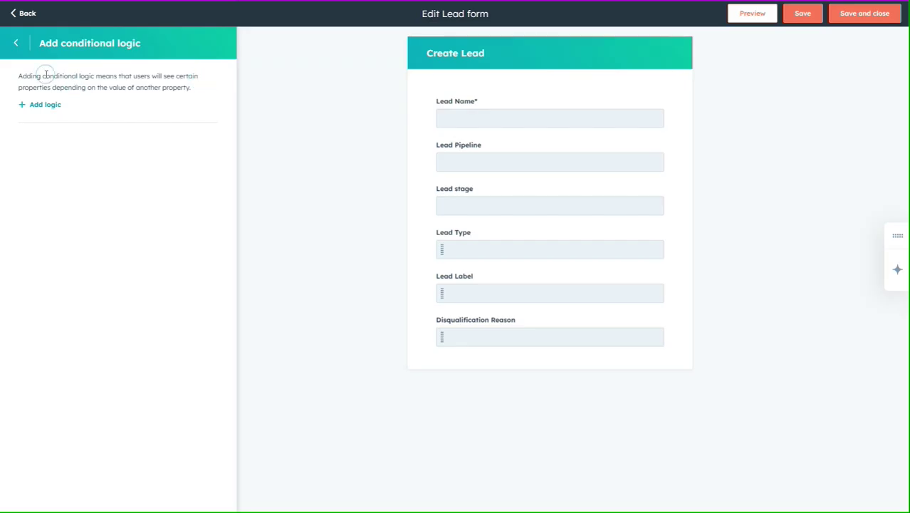
left_click(14, 45)
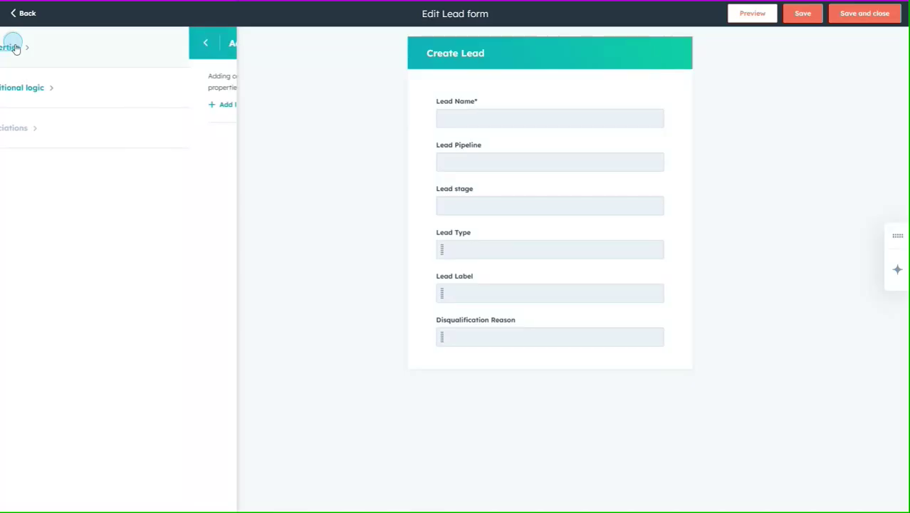
left_click(11, 14)
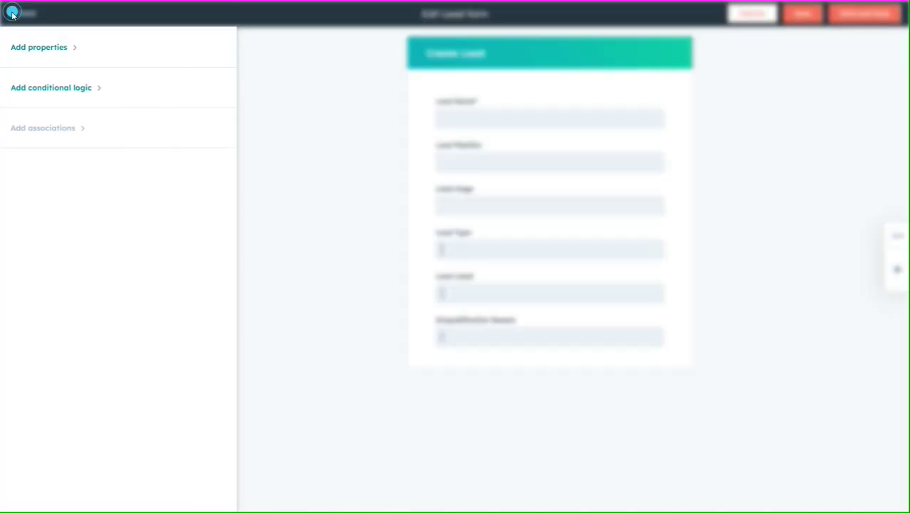
left_click(501, 95)
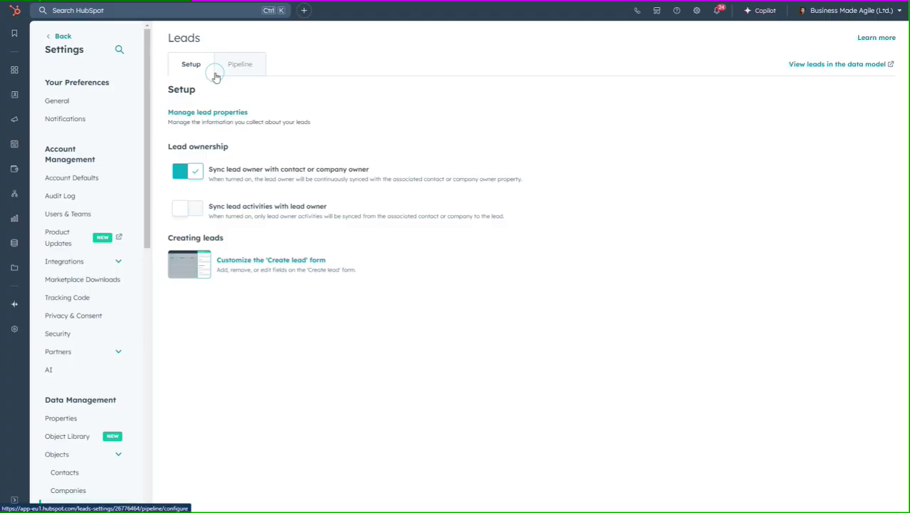
Open the lead pipeline configuration and review its stages, including the editable New and Attempting names.
left_click(240, 66)
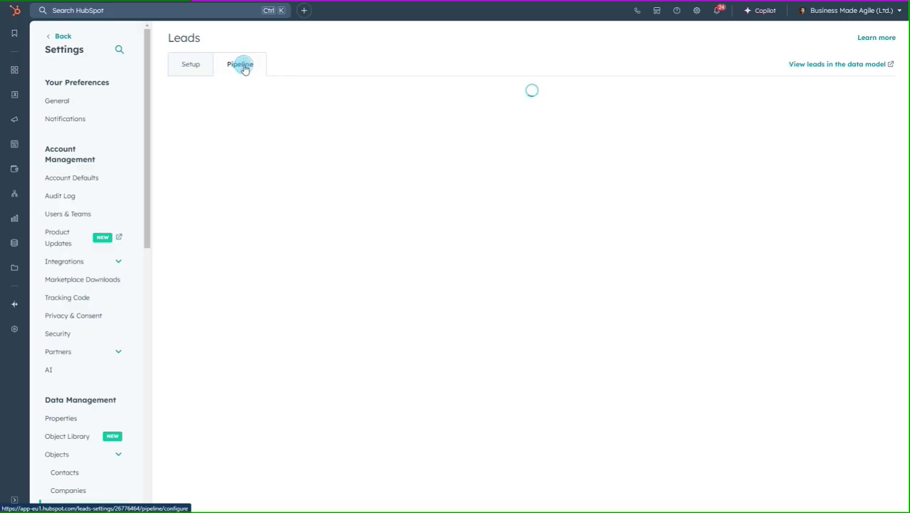
mouse_move(476, 203)
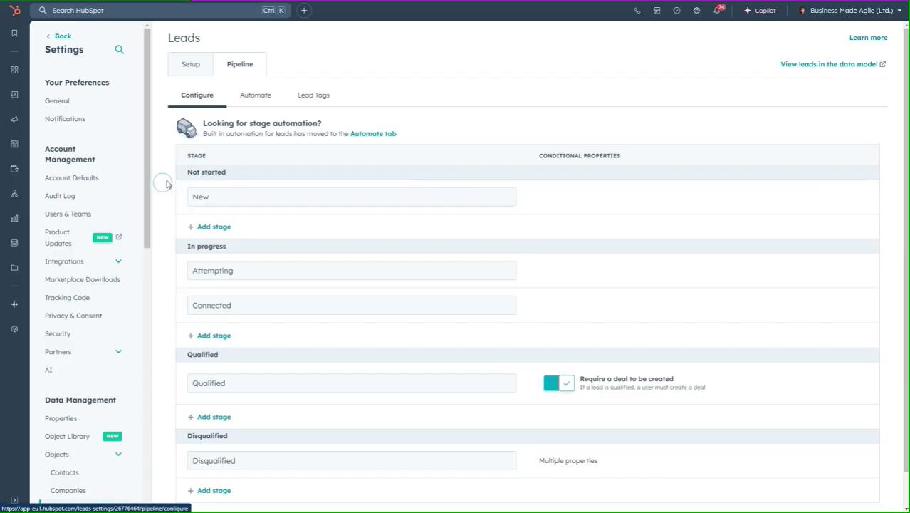
scroll(166, 184, "down", 1)
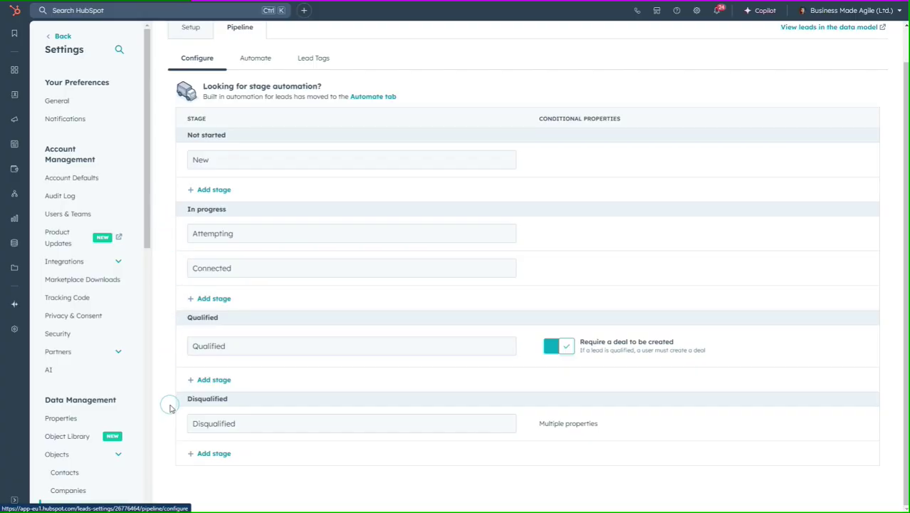
left_click(221, 161)
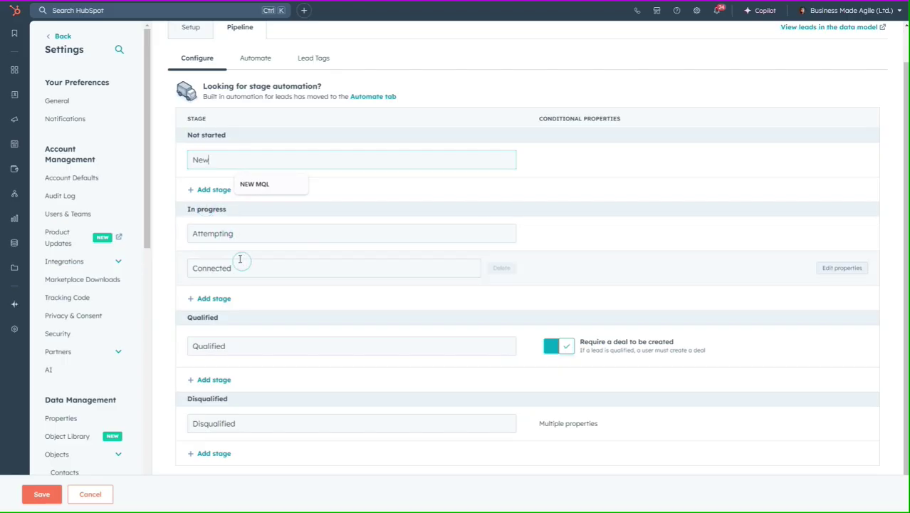
left_click(300, 233)
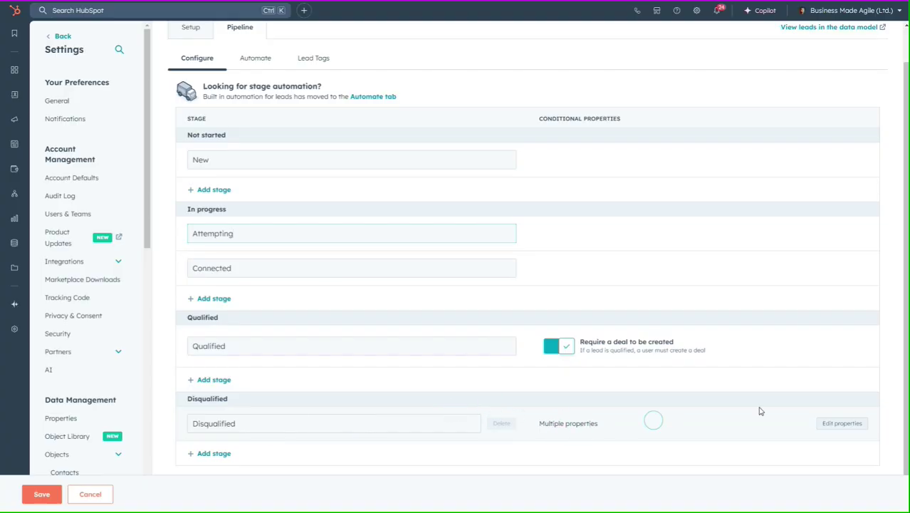
Check which properties are selected and required for the Disqualified stage, and close the dialog without changes.
left_click(849, 426)
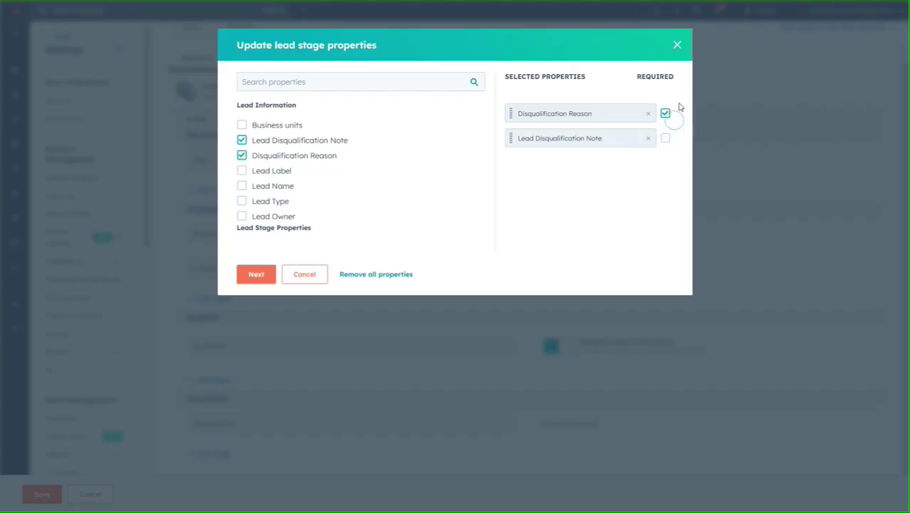
left_click(677, 48)
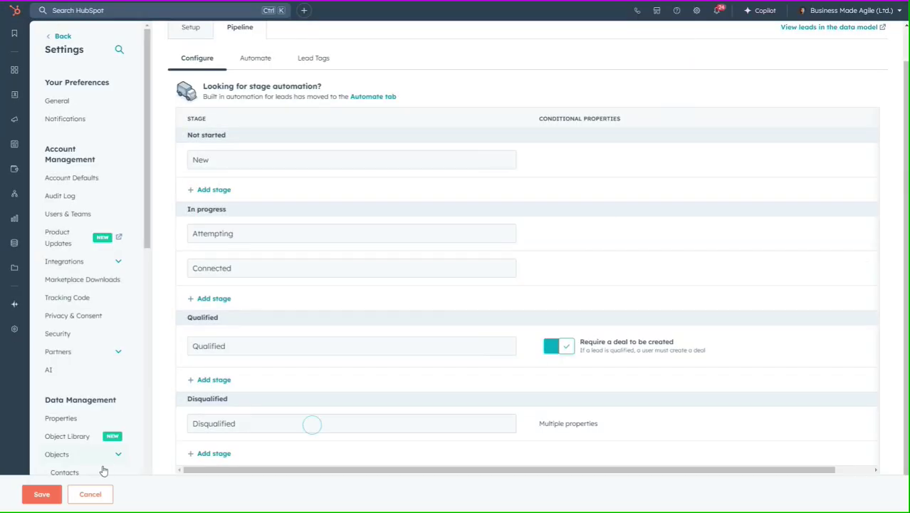
Add a new stage named Unqualified under the Disqualified category of the lead pipeline.
left_click(208, 456)
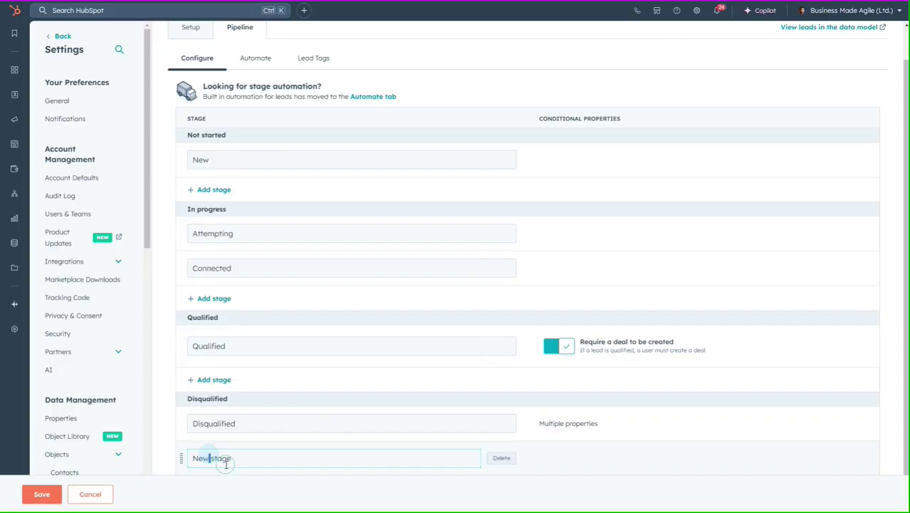
left_click(241, 461)
key("ctrl+a")
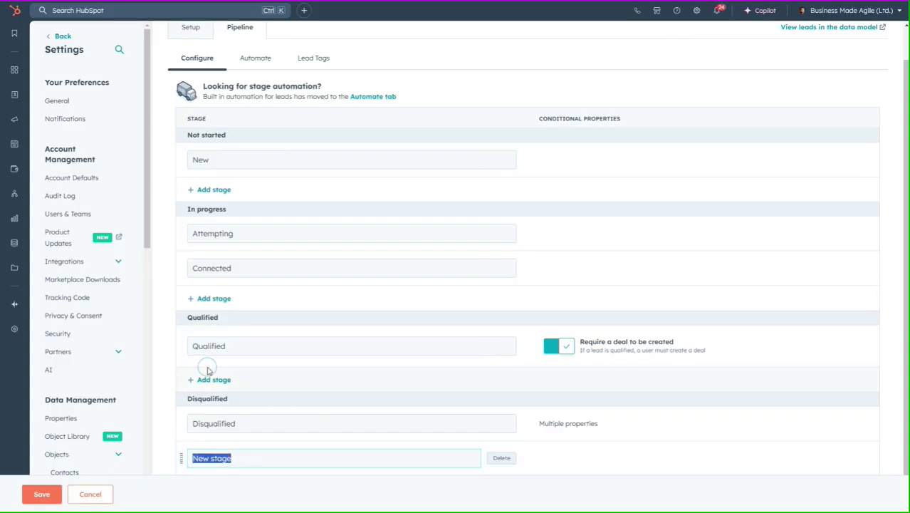
type("Unqualified")
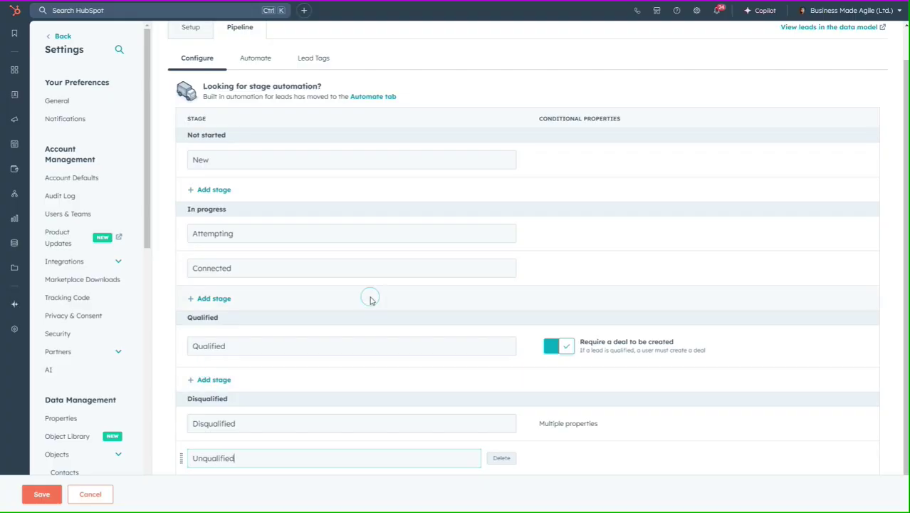
scroll(371, 298, "down", 1)
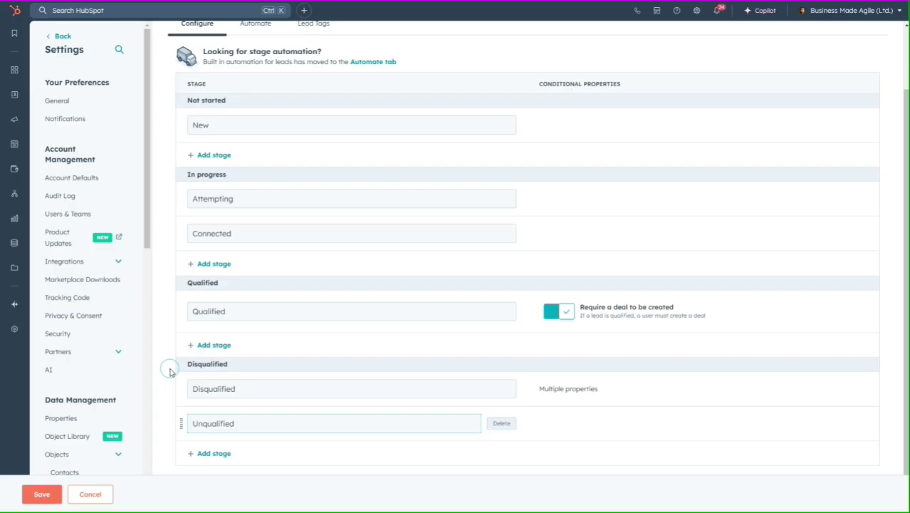
Discard the unsaved Unqualified stage from the lead pipeline.
left_click(91, 493)
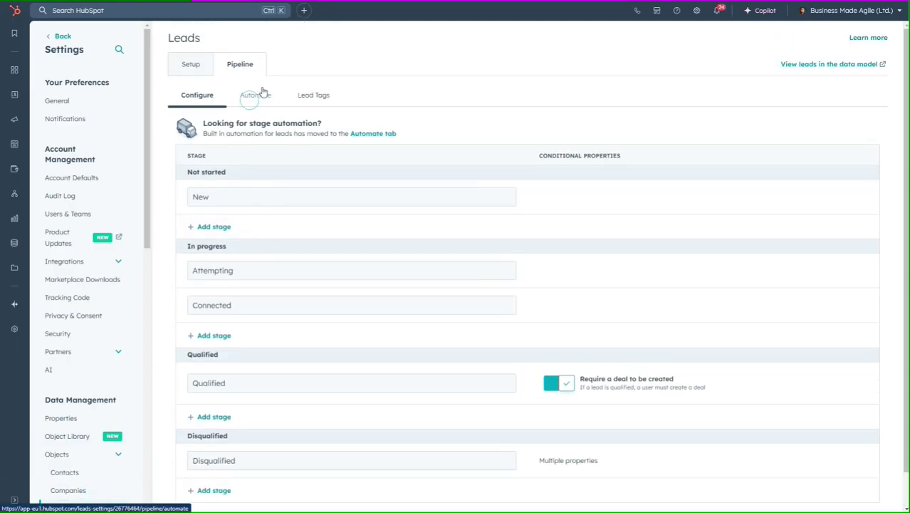
Open the lead pipeline's automation settings and review the templated automations and the workflows for each stage.
left_click(256, 96)
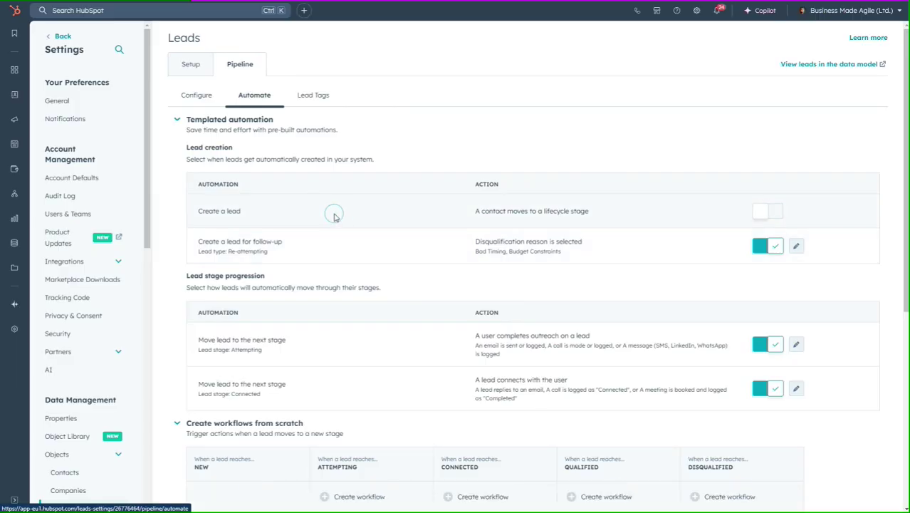
scroll(402, 151, "down", 2)
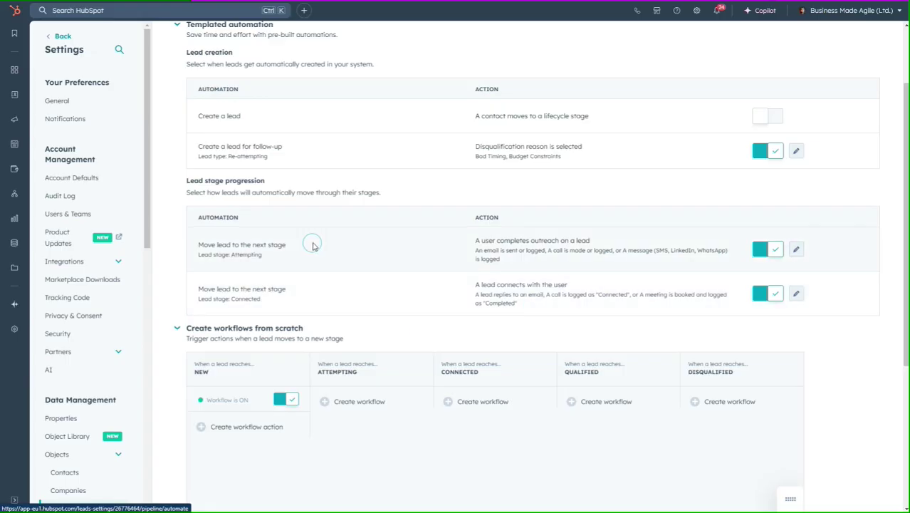
scroll(311, 240, "down", 5)
scroll(292, 323, "down", 1)
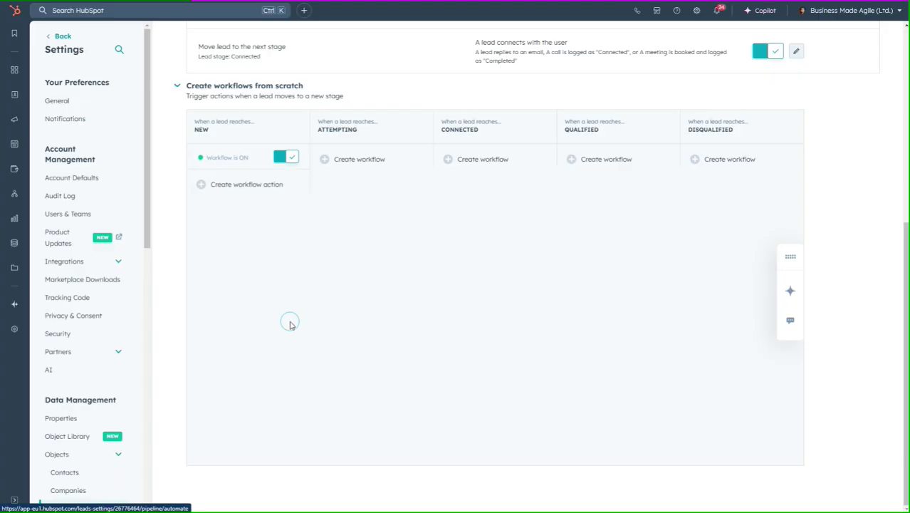
Start adding a workflow action for the New stage and check the Google Sheets, LITTLE HELP CONNECT and Slack actions offered.
left_click(206, 188)
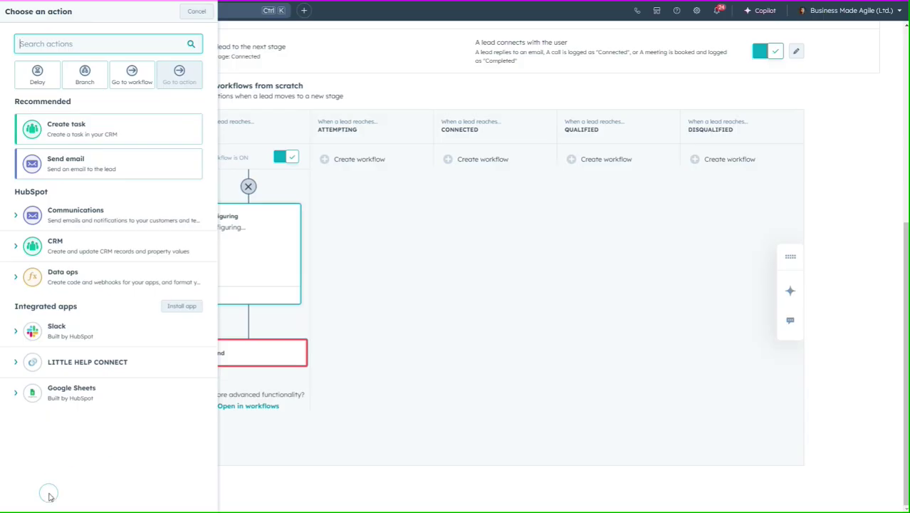
left_click(14, 392)
left_click(15, 394)
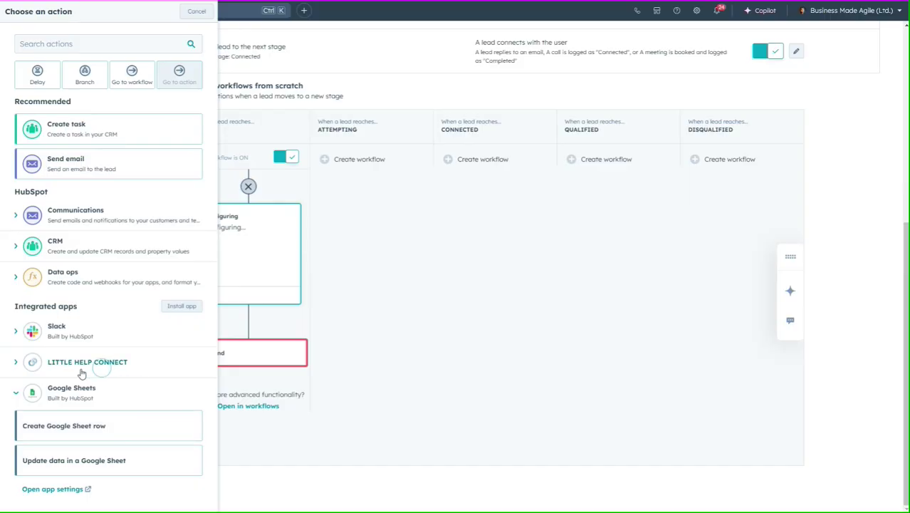
left_click(16, 361)
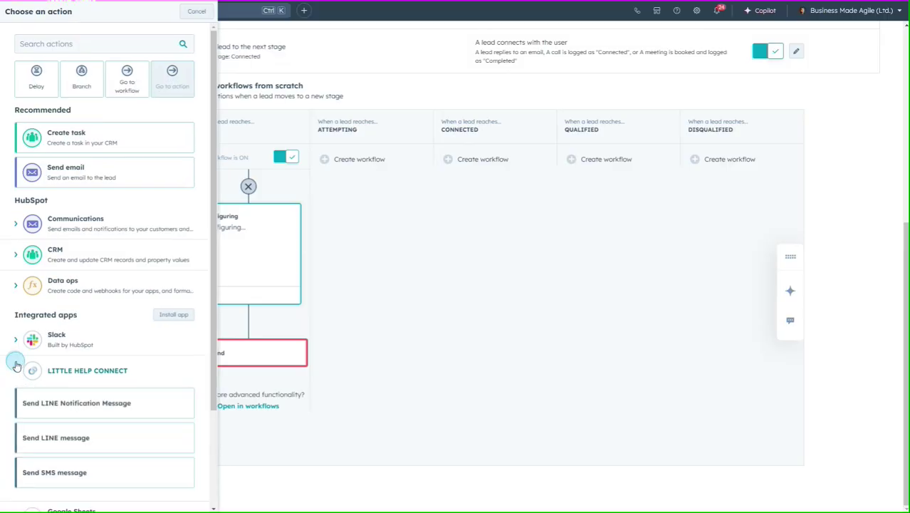
scroll(9, 425, "down", 3)
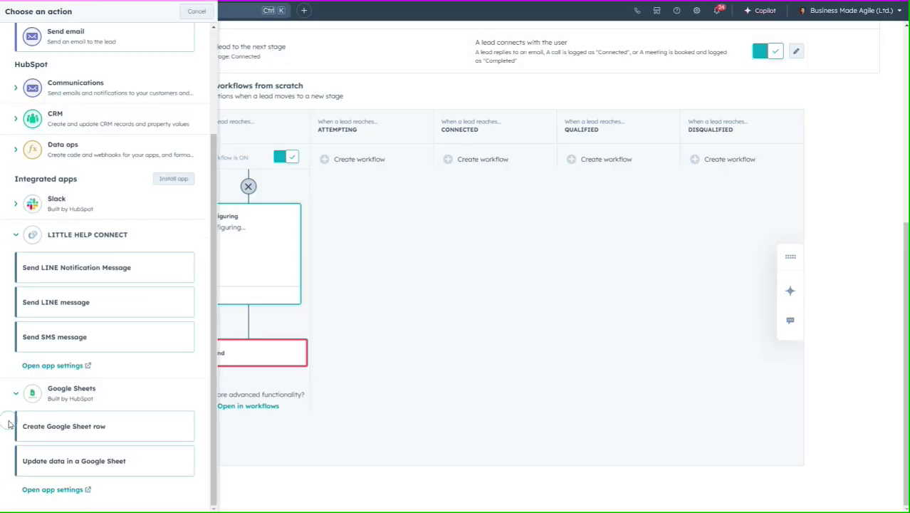
scroll(8, 422, "up", 2)
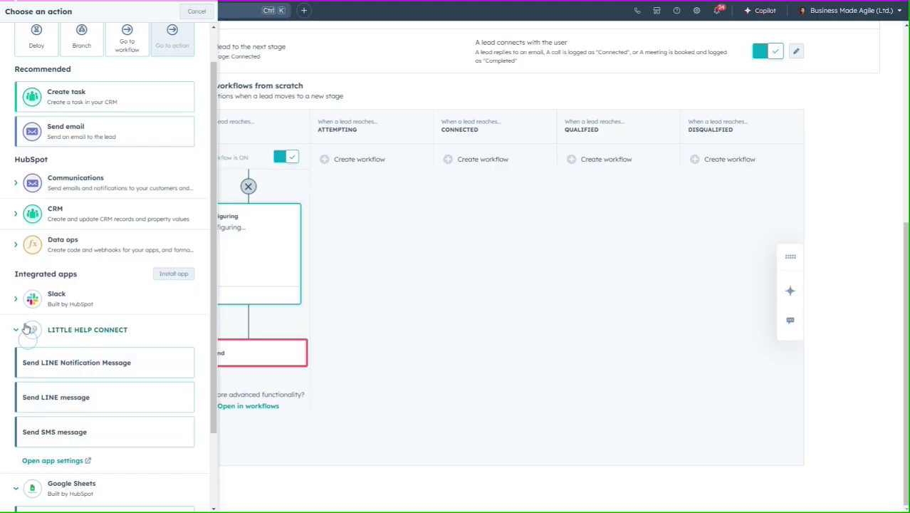
left_click(15, 300)
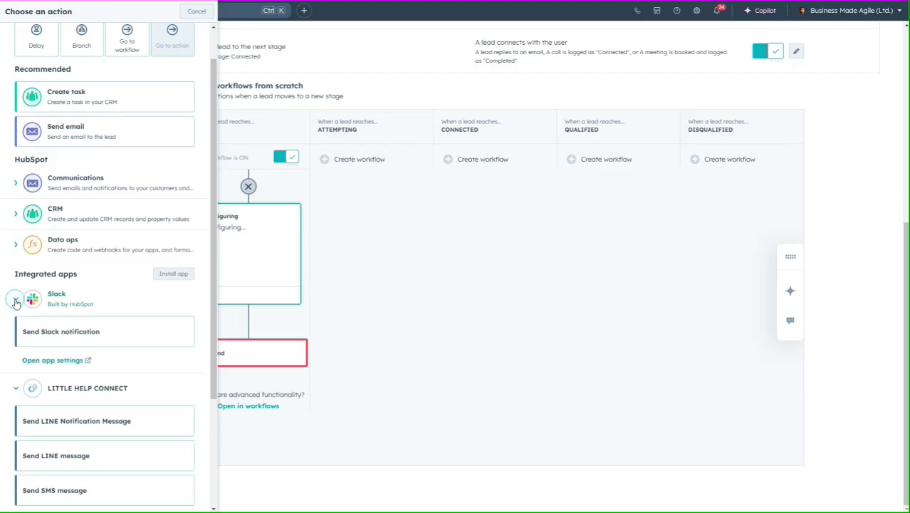
scroll(16, 299, "up", 1)
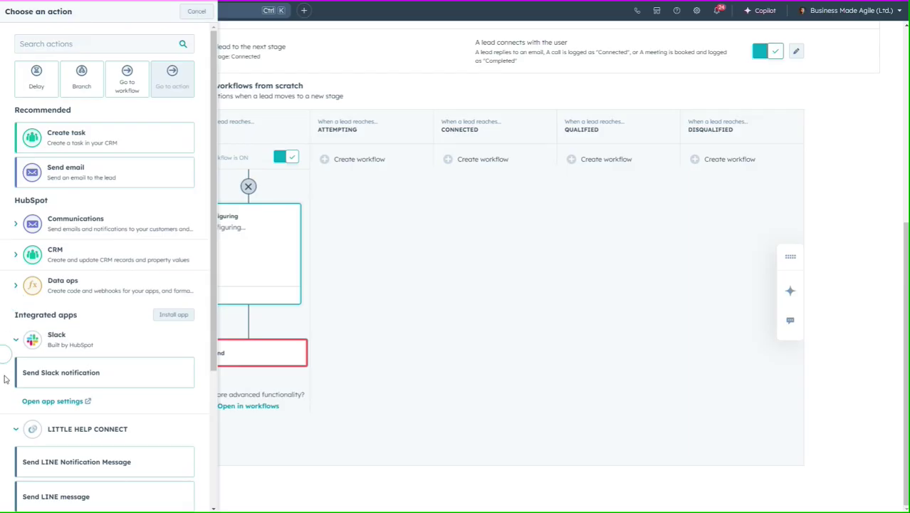
Check which Data ops and CRM actions the workflow offers.
left_click(14, 285)
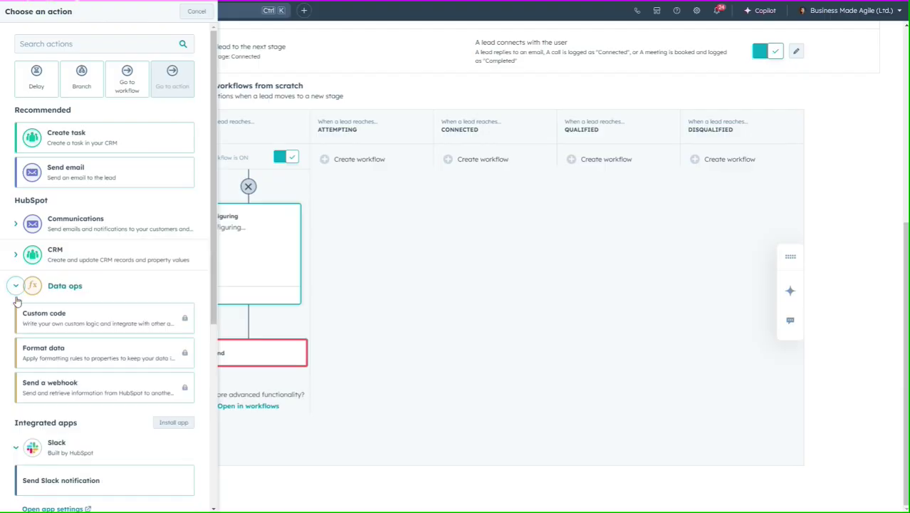
left_click(117, 320)
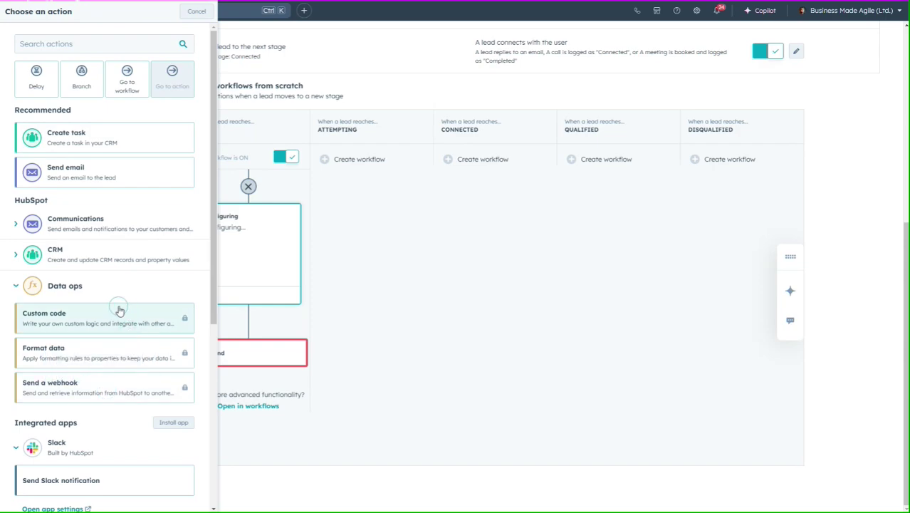
left_click(15, 286)
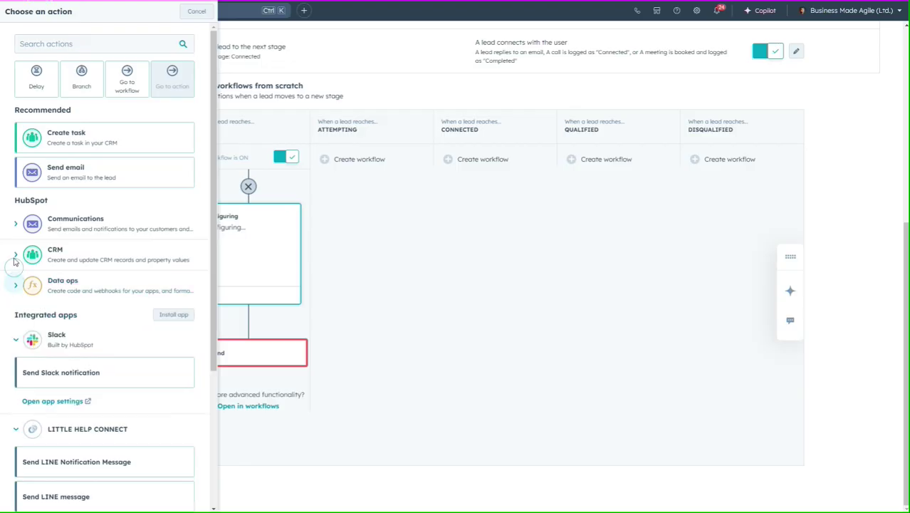
left_click(15, 255)
scroll(17, 319, "down", 3)
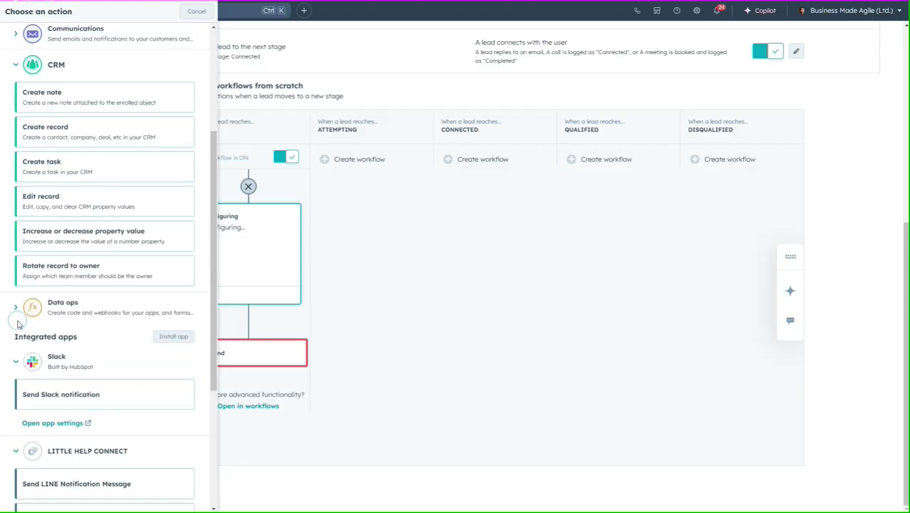
scroll(25, 276, "up", 1)
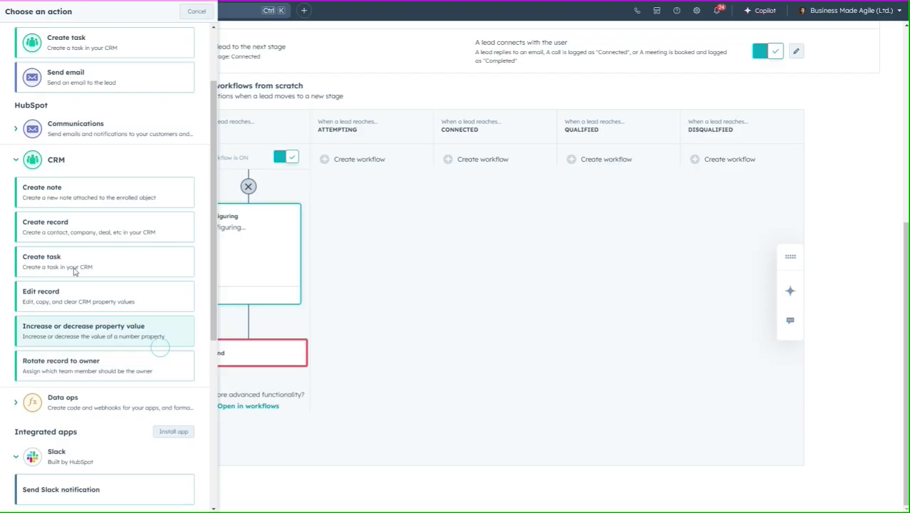
Collapse the CRM actions and review the Communications actions and the recommended actions.
left_click(16, 160)
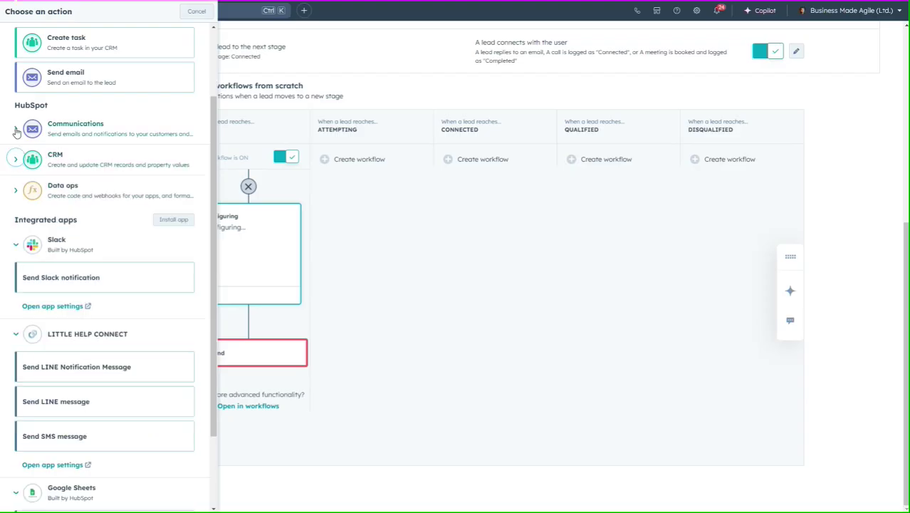
left_click(15, 129)
left_click(16, 129)
left_click(16, 129)
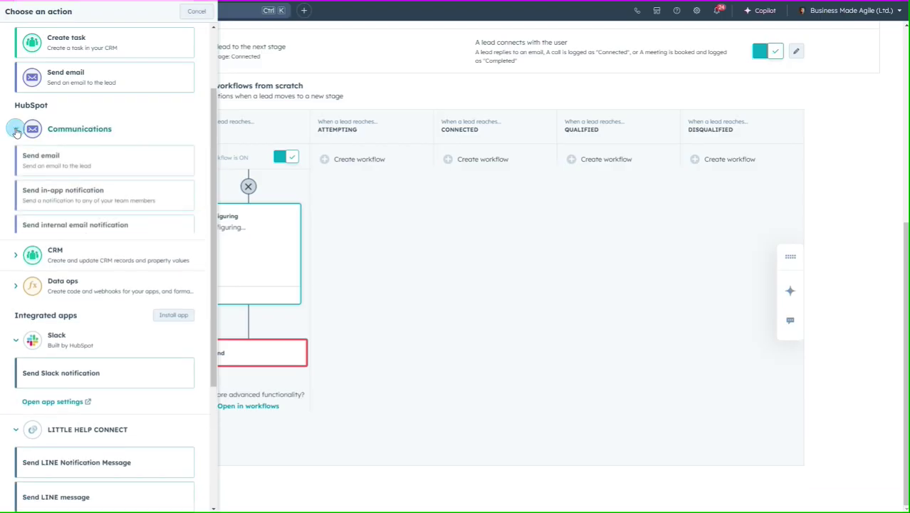
left_click(130, 172)
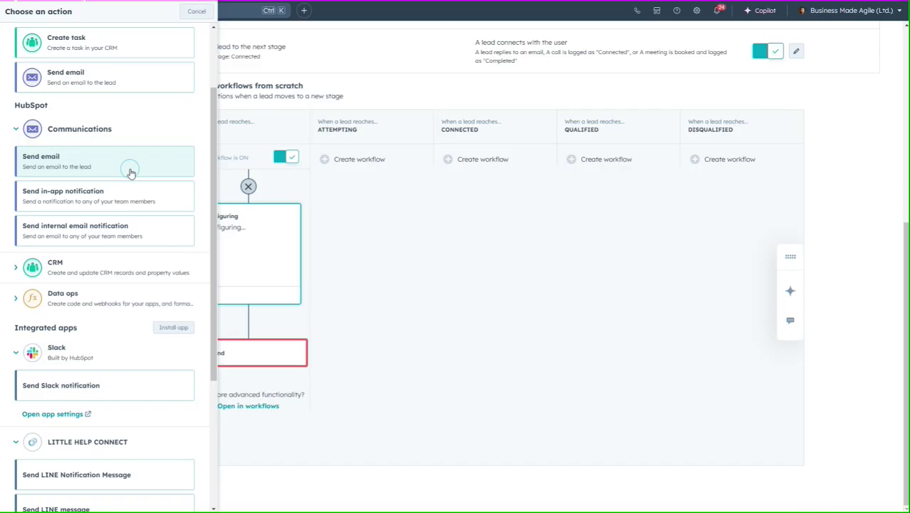
scroll(131, 173, "up", 2)
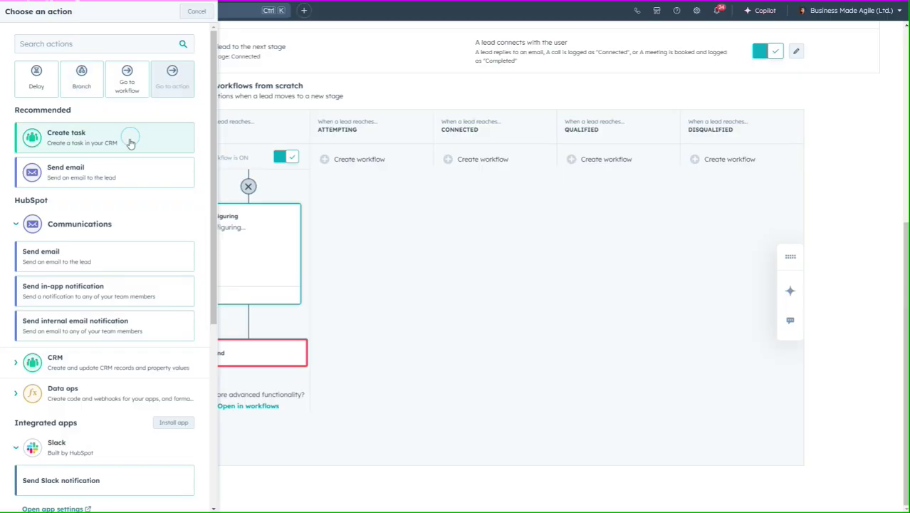
Leave the action selection without adding anything and turn off the New stage's workflow.
left_click(196, 11)
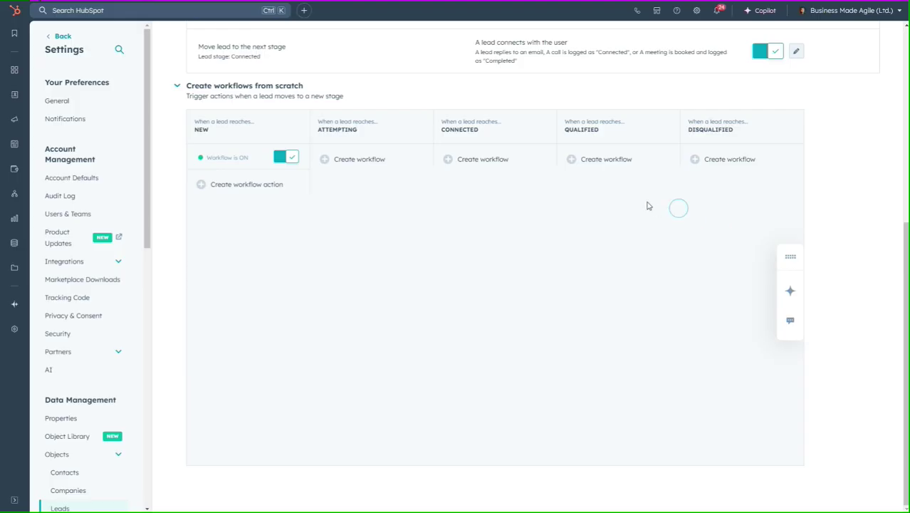
left_click(272, 184)
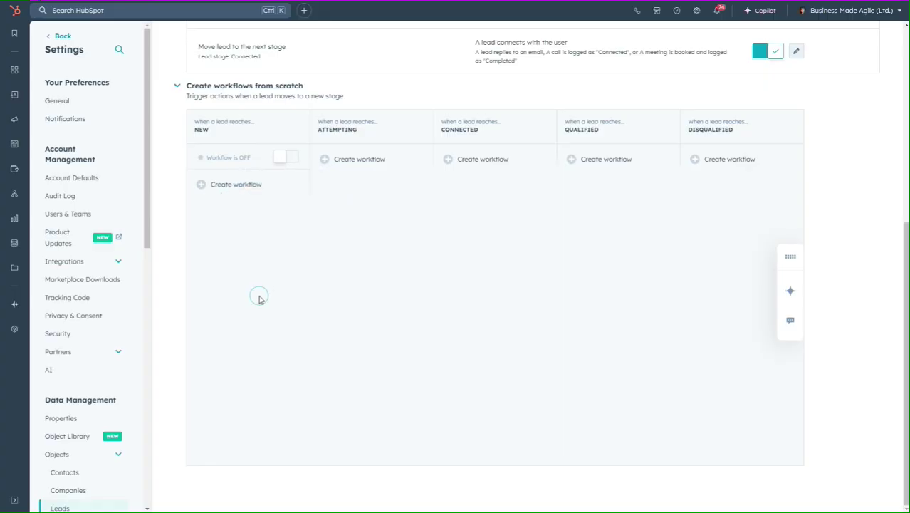
scroll(259, 299, "up", 5)
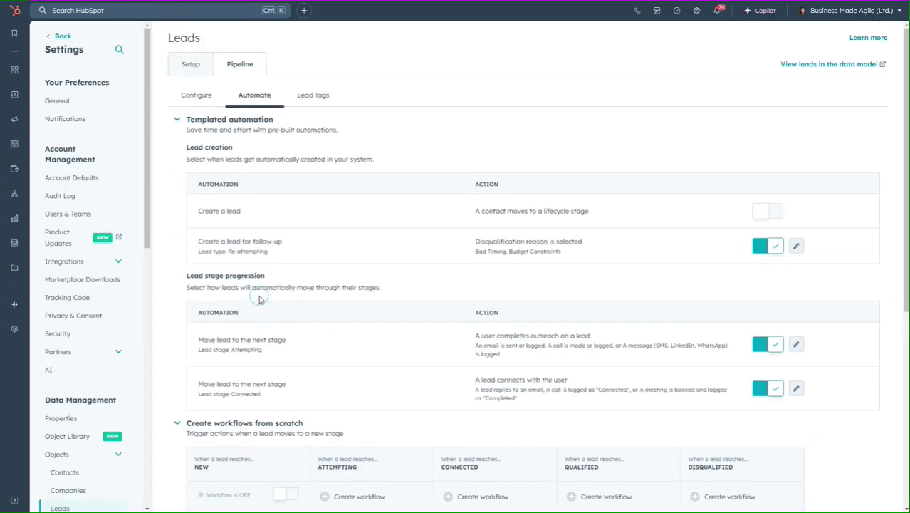
Open lead tag management for the pipeline and start adding a new lead tag.
left_click(314, 95)
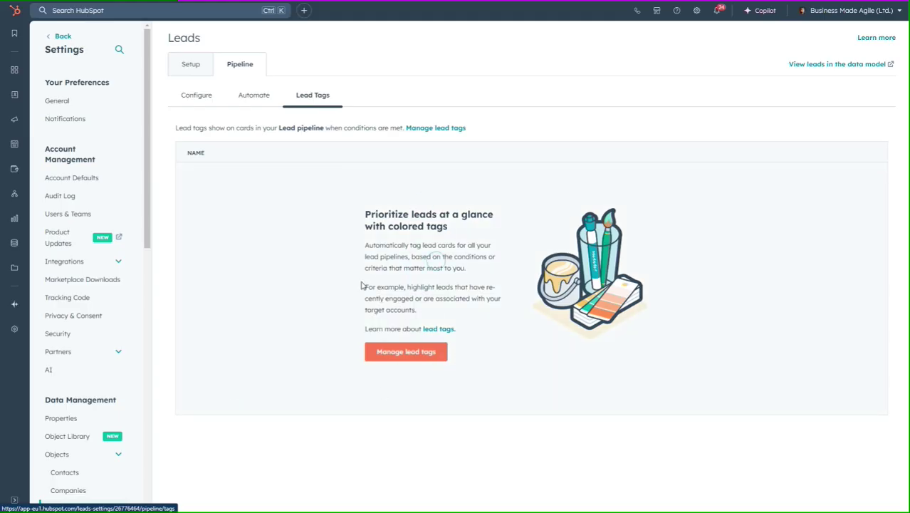
left_click(412, 352)
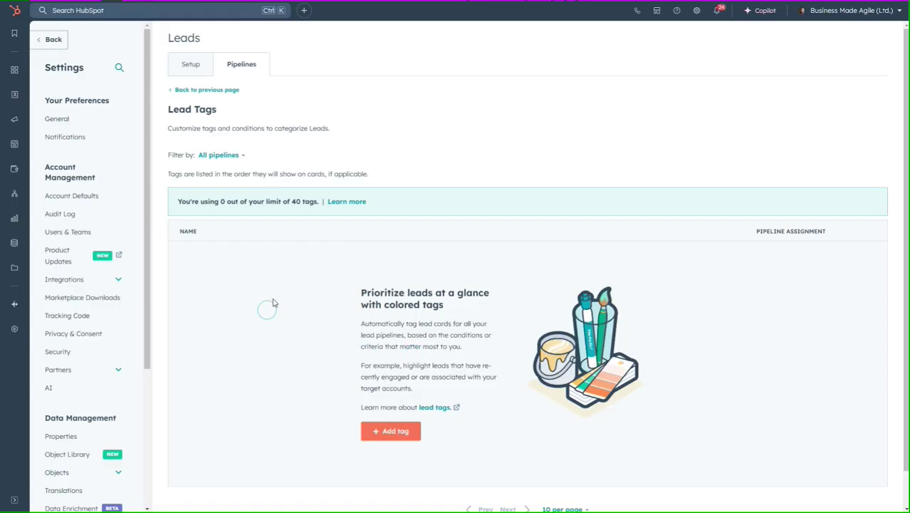
scroll(274, 306, "down", 1)
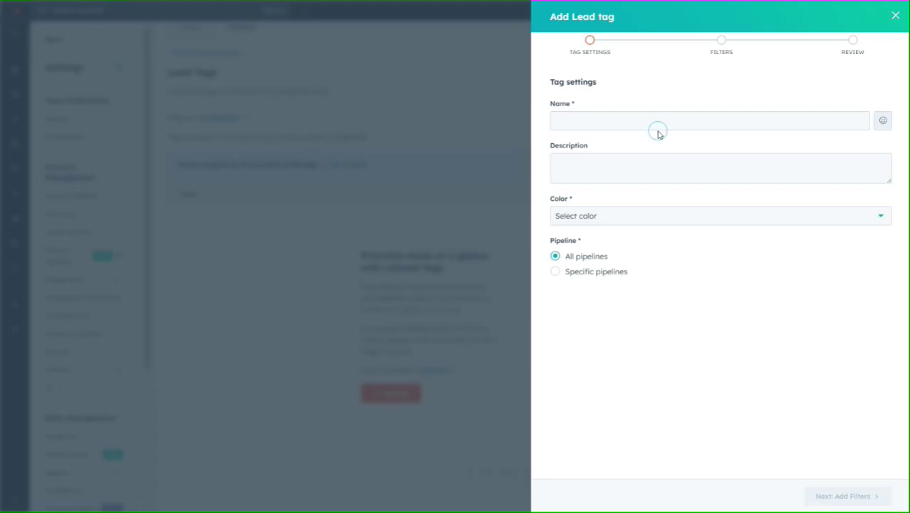
Examine the new tag's pipeline and color options, close the form without saving and return to the lead pipeline settings.
left_click(592, 262)
left_click(558, 272)
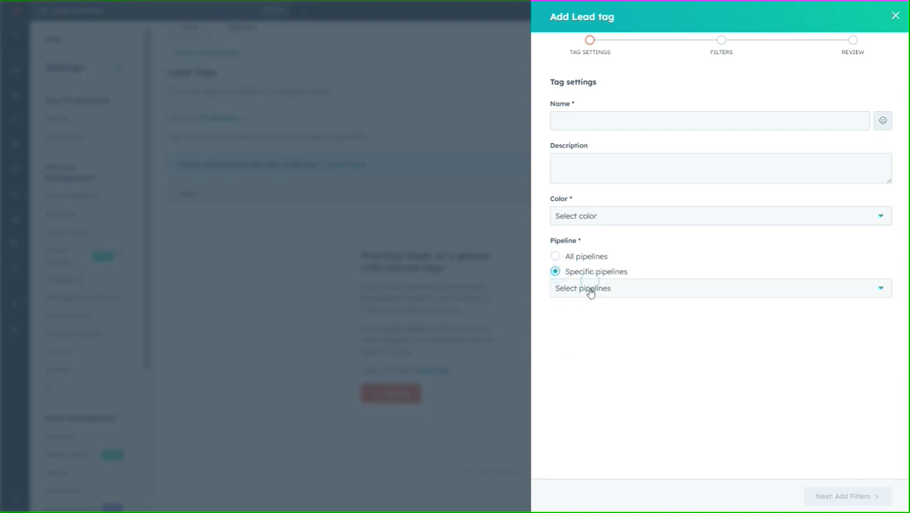
left_click(876, 292)
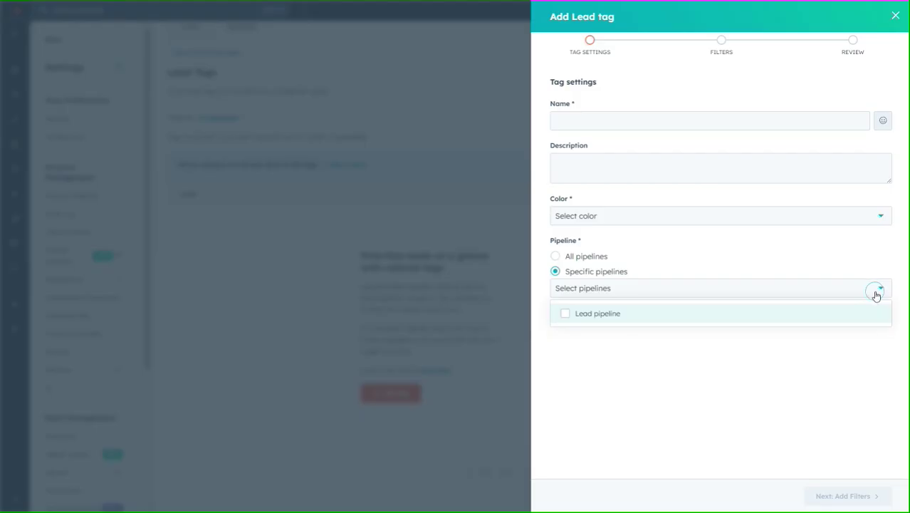
left_click(567, 261)
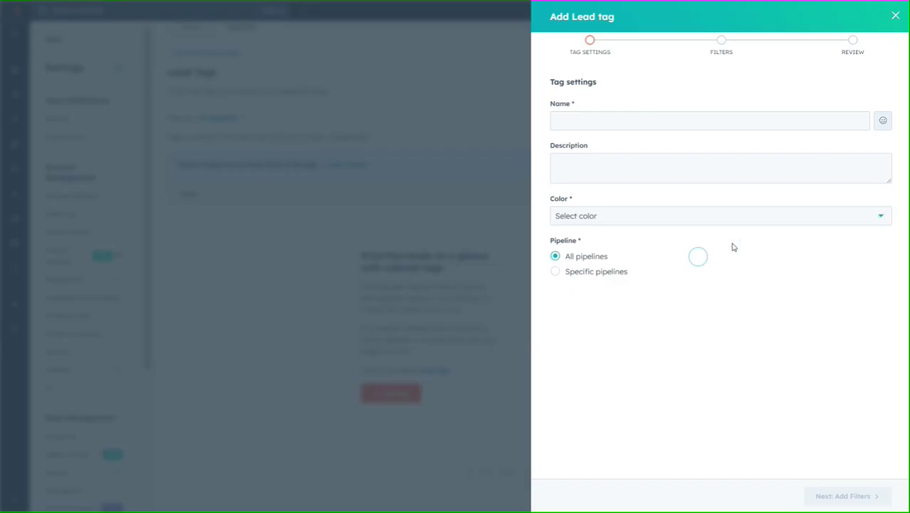
left_click(871, 220)
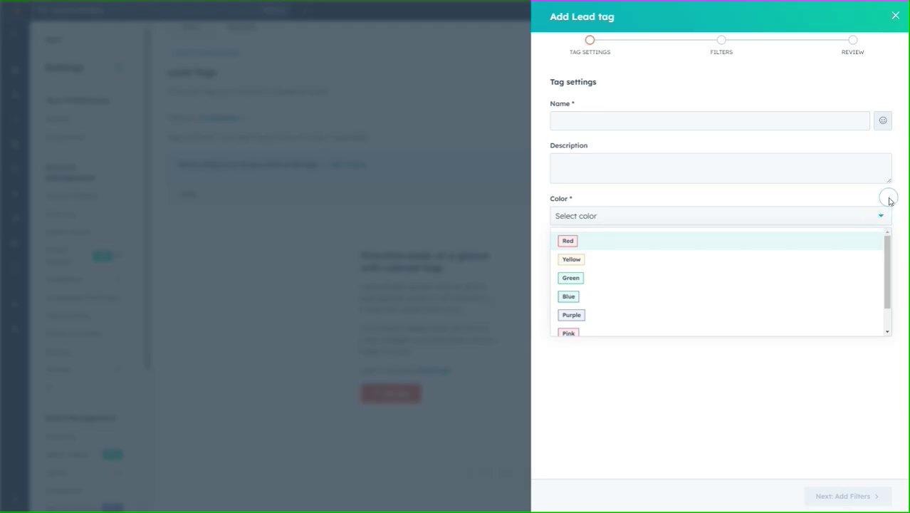
left_click(888, 197)
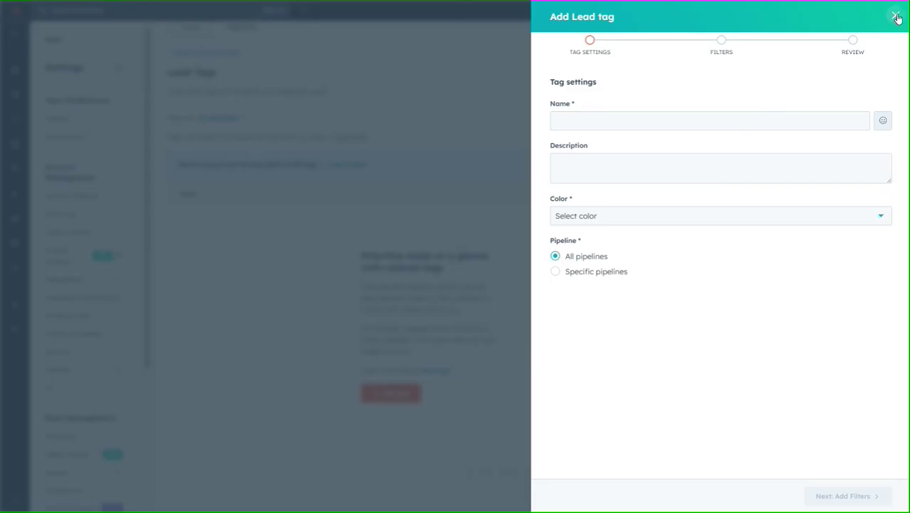
left_click(896, 17)
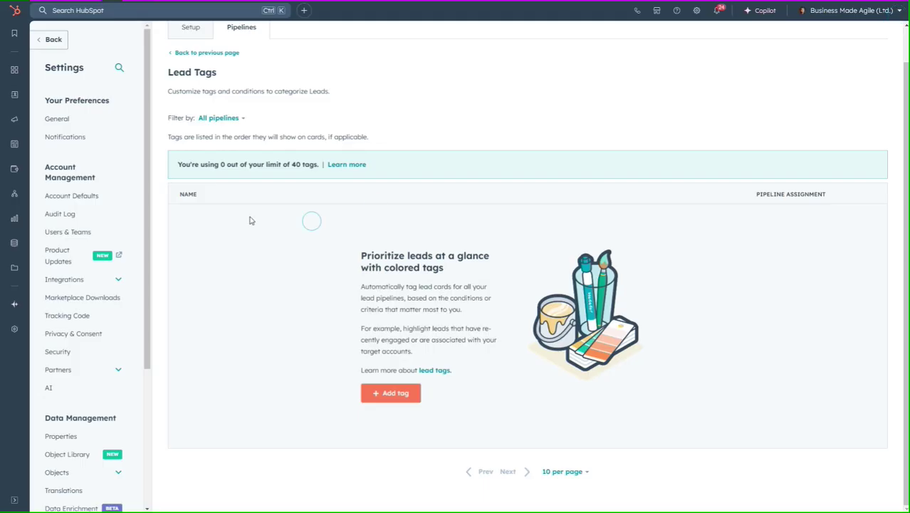
scroll(250, 245, "up", 1)
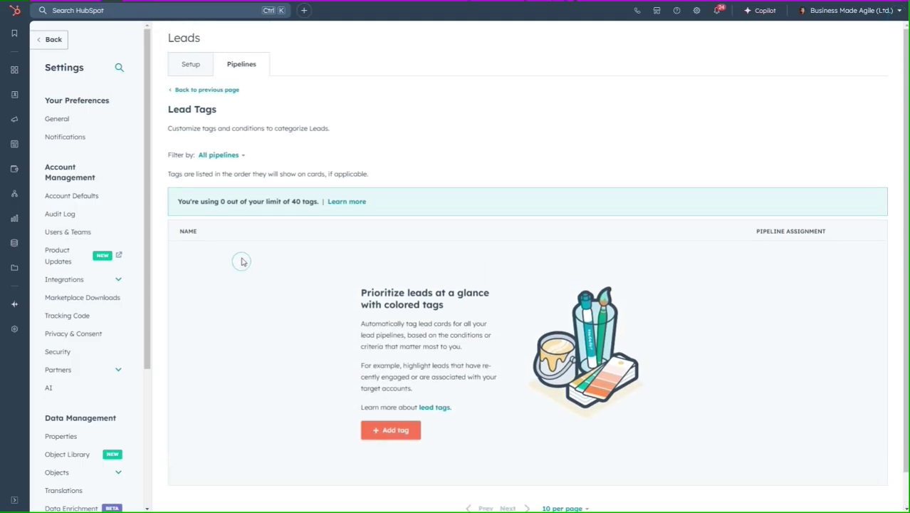
left_click(194, 91)
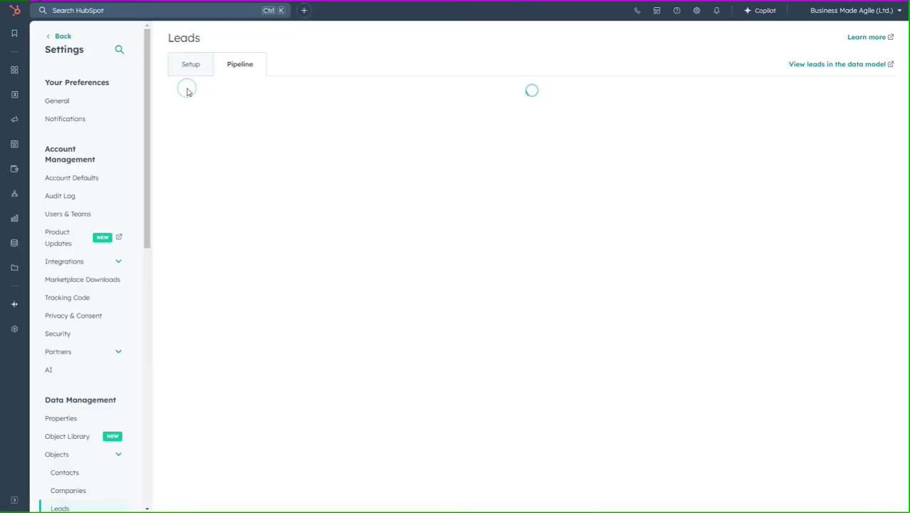